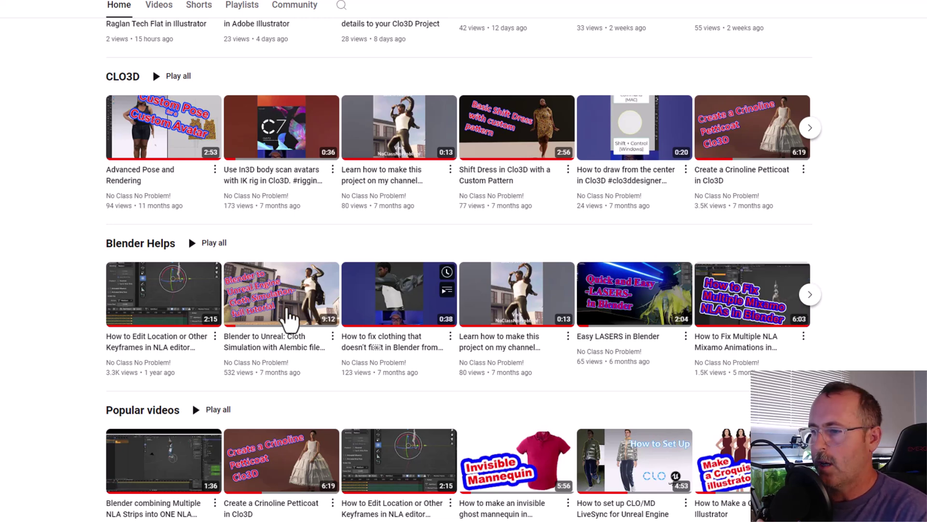
Scroll to the viewer's stuck-zombie comment in YouTube Studio and bring their Notepad explanation forward.
mouse_move(130, 309)
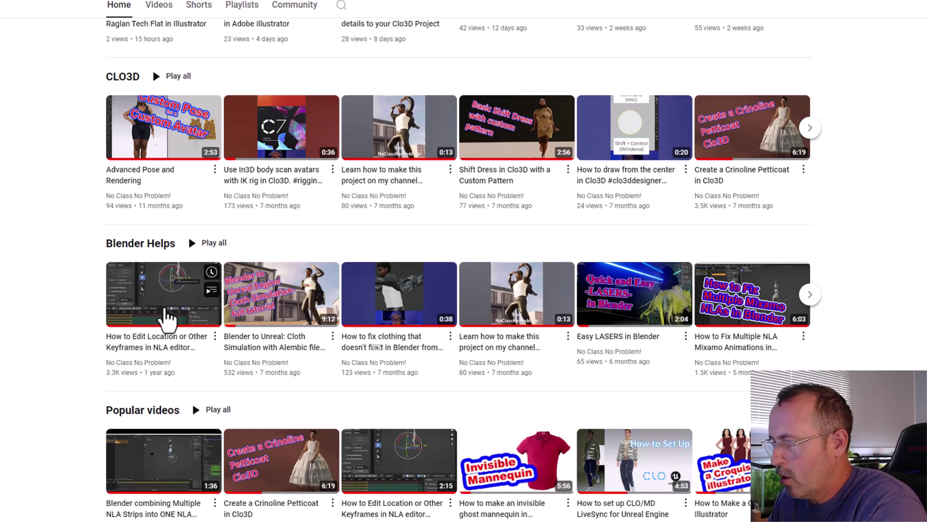
scroll(149, 211, down, 3)
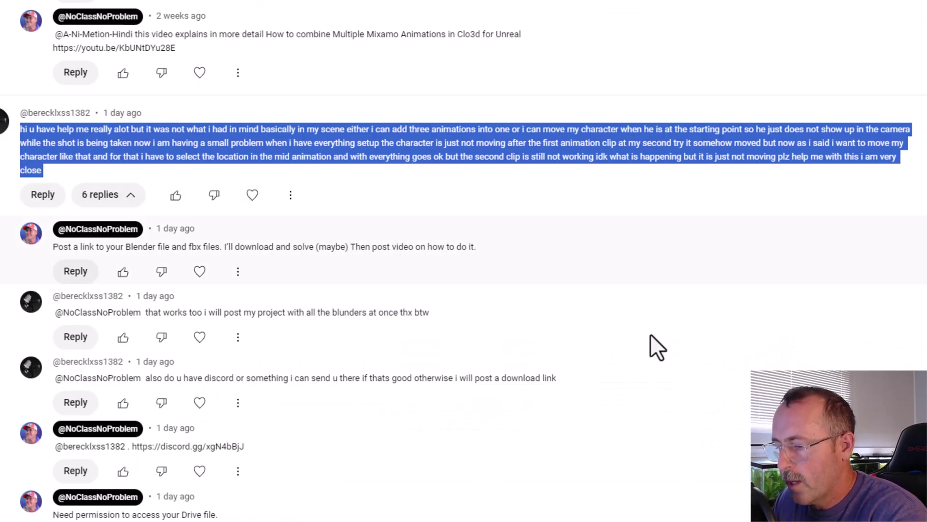
key(alt+Tab)
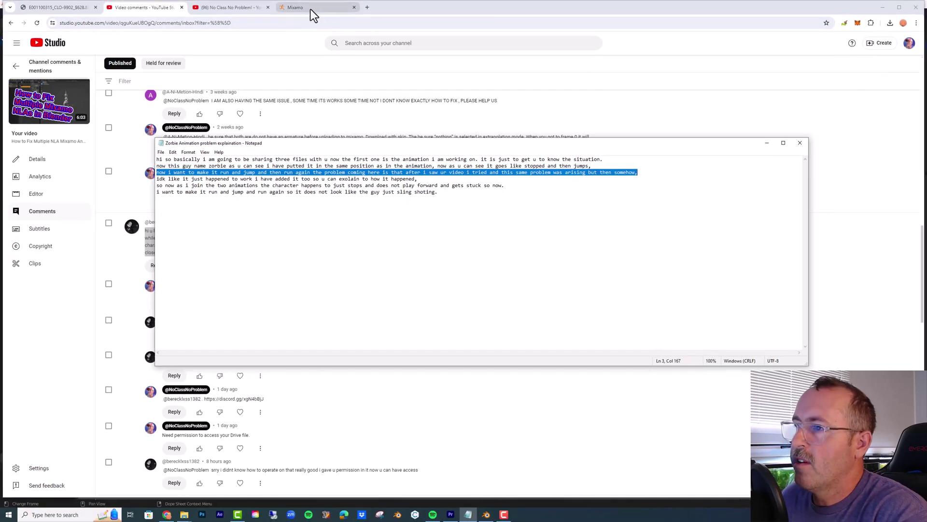
Switch from the Notepad notes to the Mixamo page showing Zorbie_no_arm's Running animation.
click(311, 10)
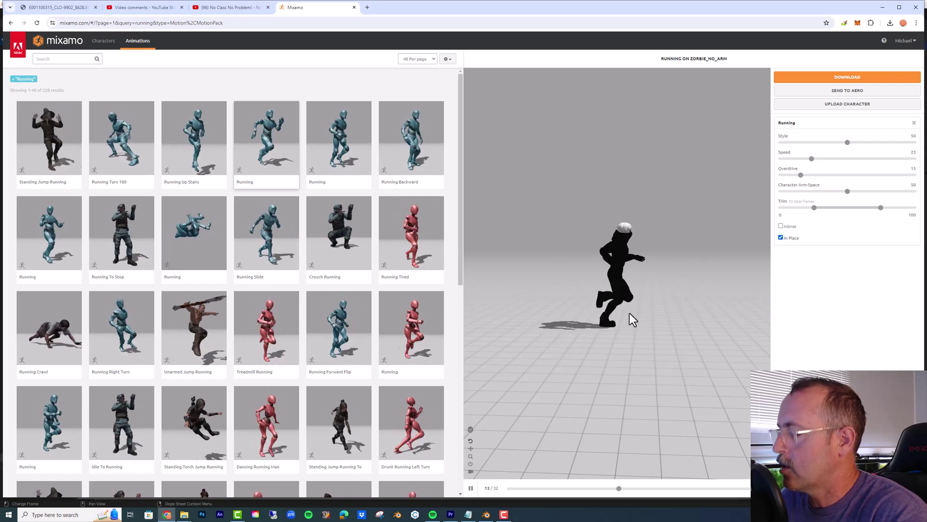
Uncheck In Place on Mixamo's Running animation so the zombie travels forward.
click(780, 237)
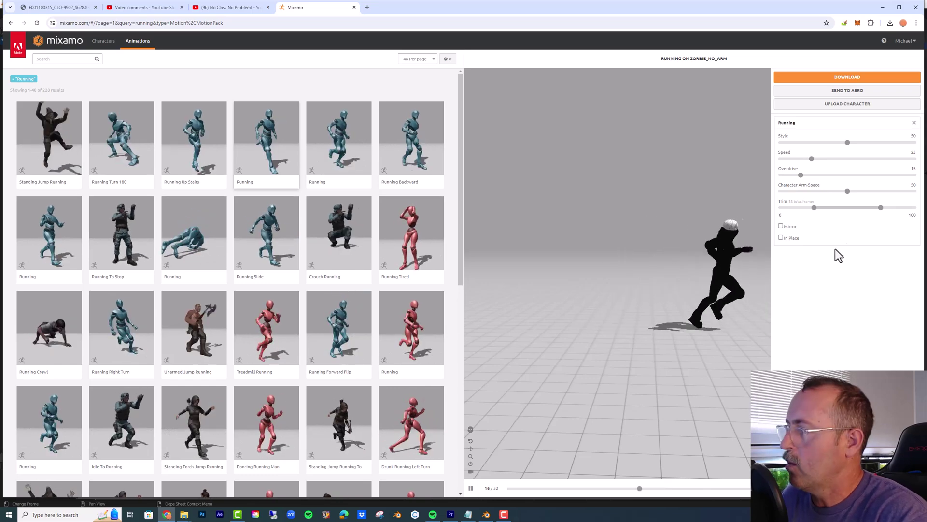
Bring Blender forward and scrub frames 74–83 to inspect the pose where the jump ends.
click(883, 7)
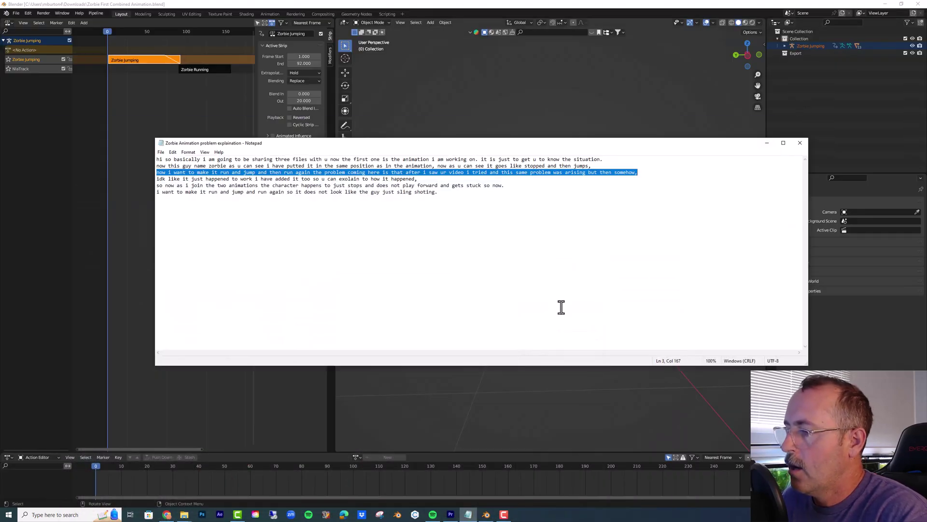
click(559, 99)
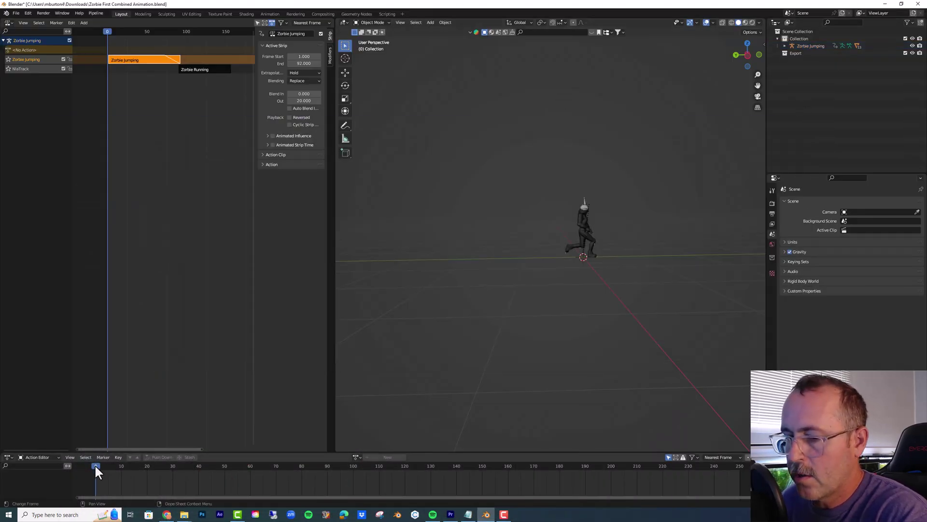
drag(95, 466, 310, 478)
middle_drag(348, 435, 457, 364)
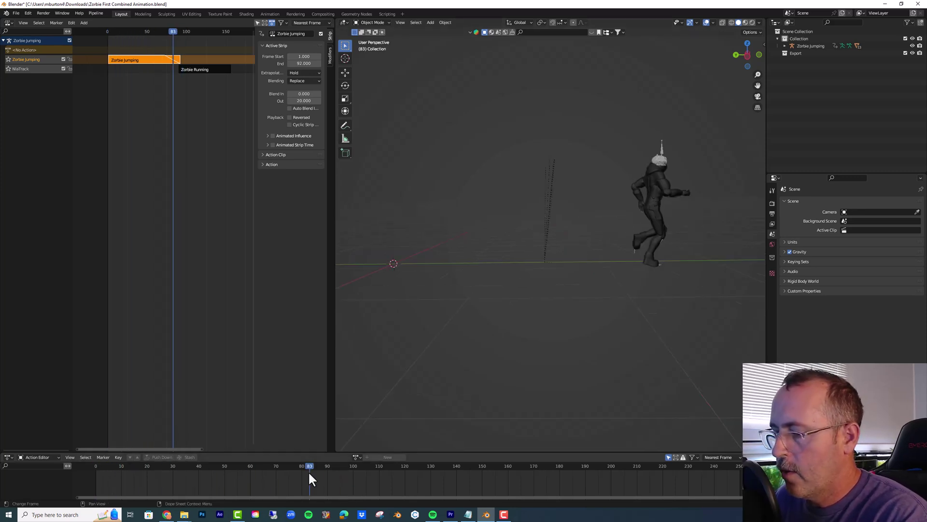
mouse_move(309, 478)
mouse_down()
mouse_move(296, 472)
mouse_move(304, 471)
mouse_up()
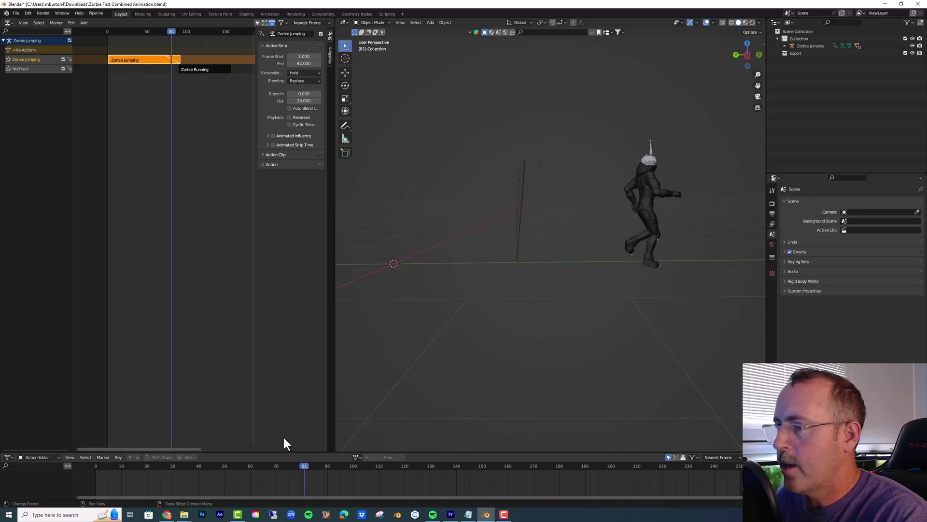
click(164, 30)
mouse_move(170, 30)
mouse_down()
mouse_move(161, 31)
mouse_move(173, 39)
mouse_up()
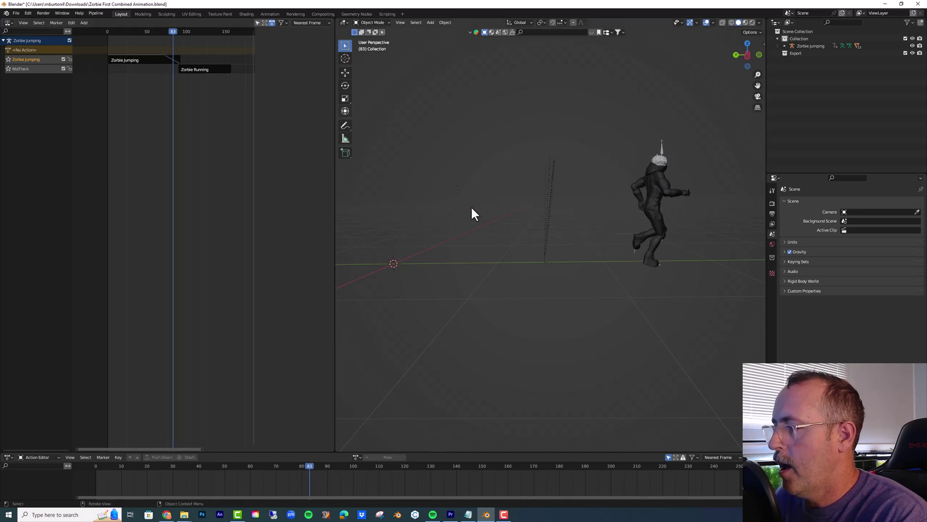
Set the Zorbie Jumping strip's extrapolation to Nothing, check frame 91, then rewind playback.
click(136, 62)
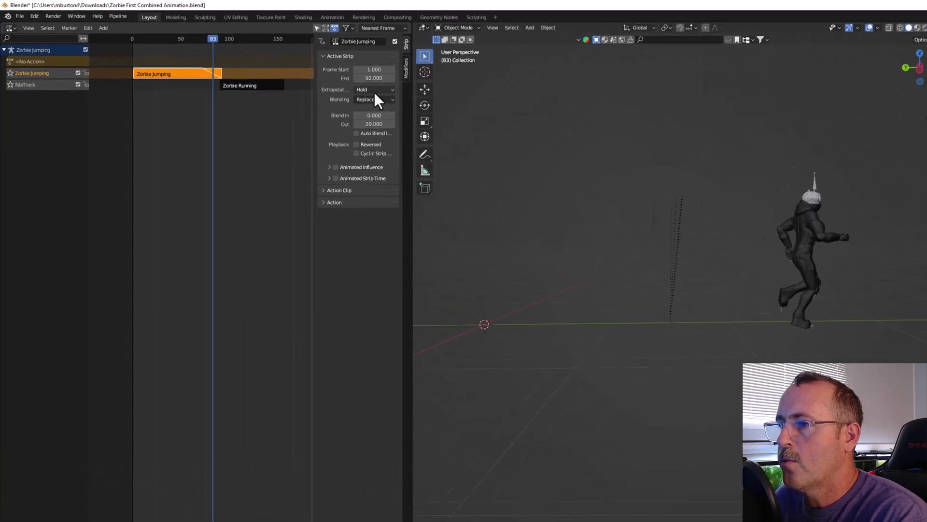
click(303, 73)
click(302, 83)
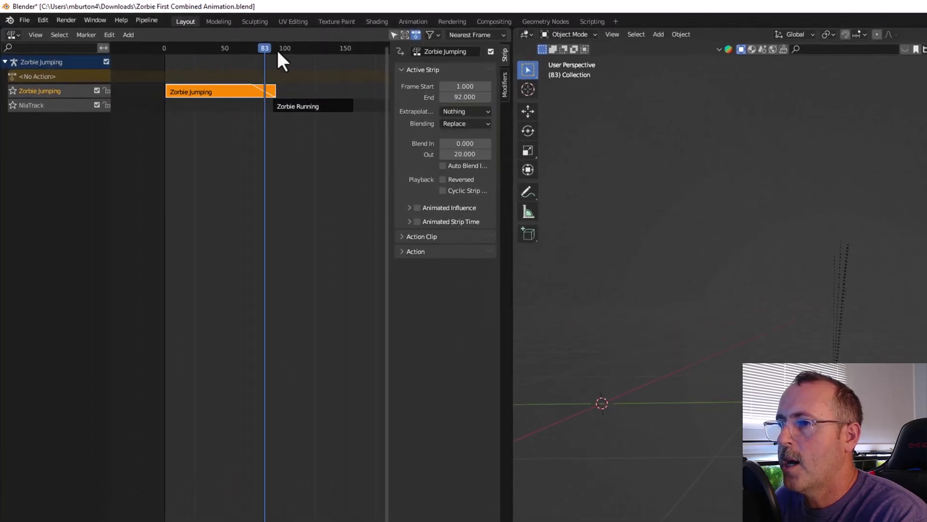
drag(265, 51, 225, 75)
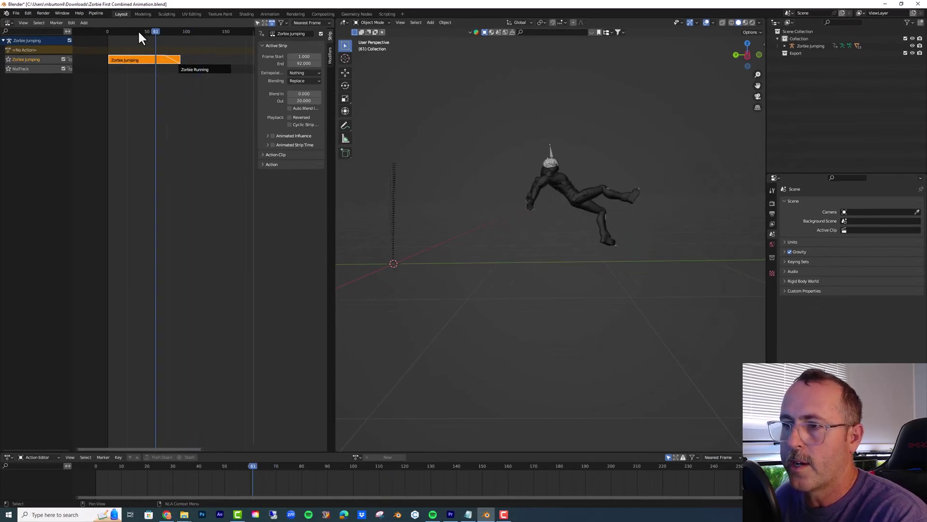
click(201, 69)
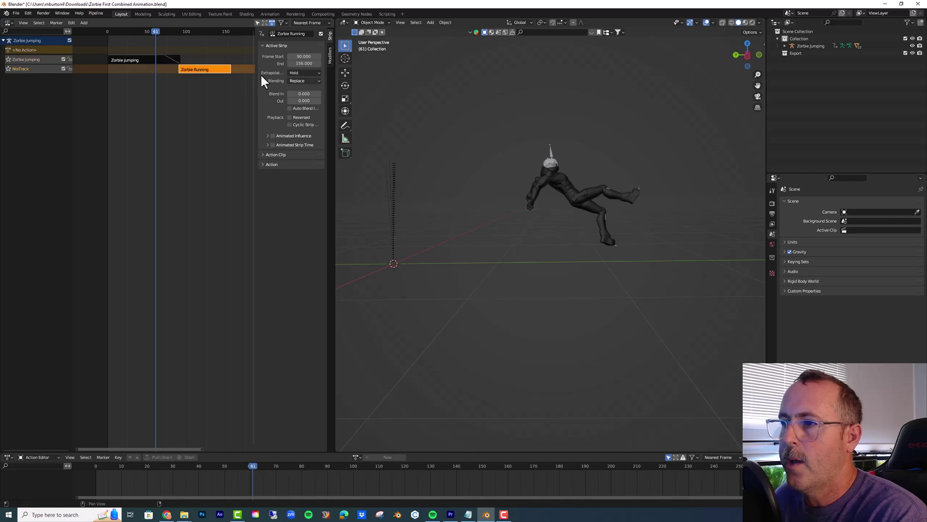
click(133, 31)
drag(127, 33, 109, 35)
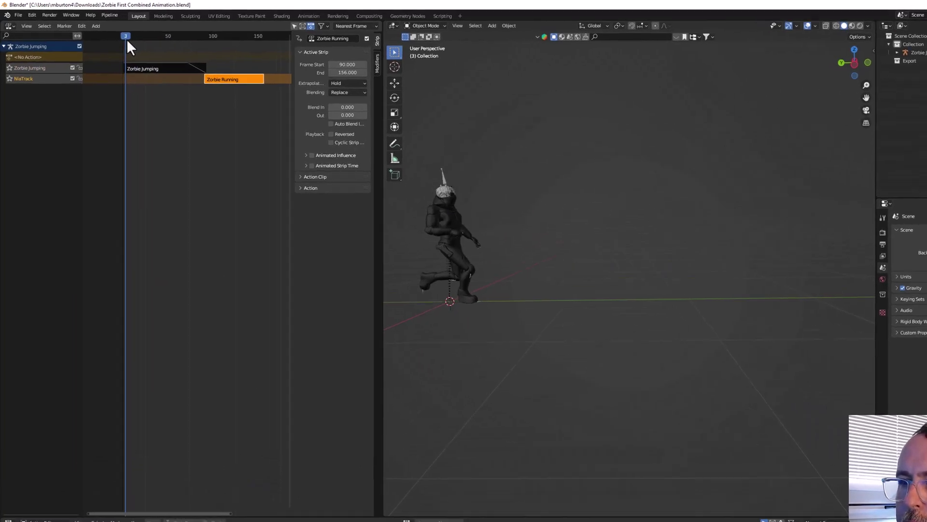
Duplicate the Zorbie Running strip to frame 1 on its own track and shift the jump and run strips later.
right_click(382, 124)
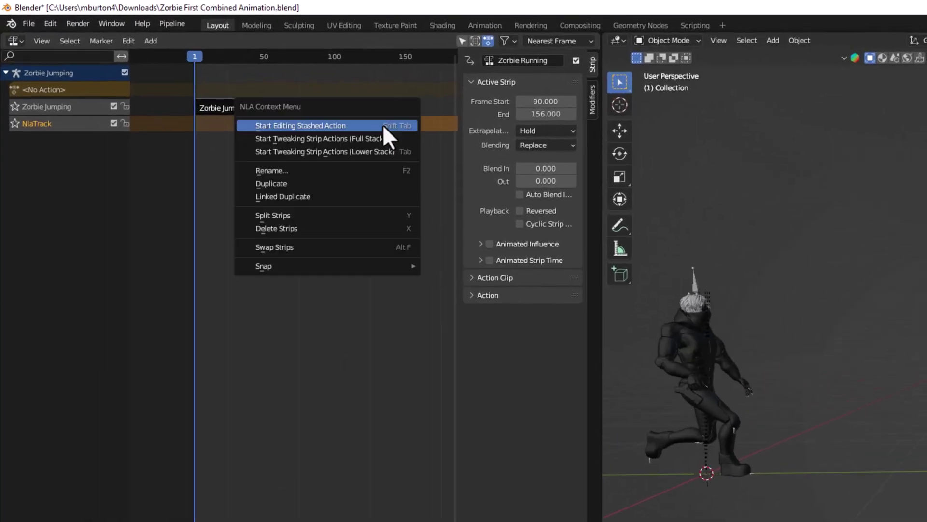
click(349, 181)
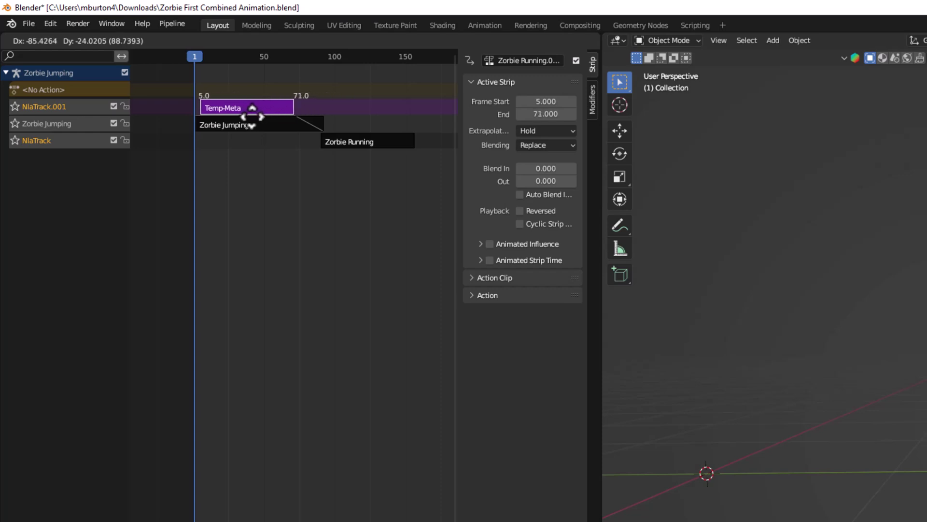
click(251, 118)
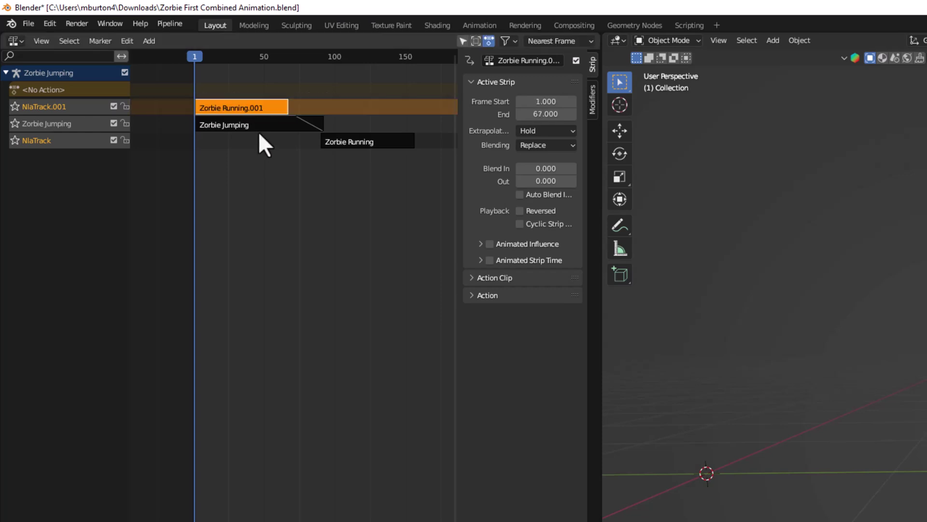
click(259, 128)
shift+click(367, 147)
key(g)
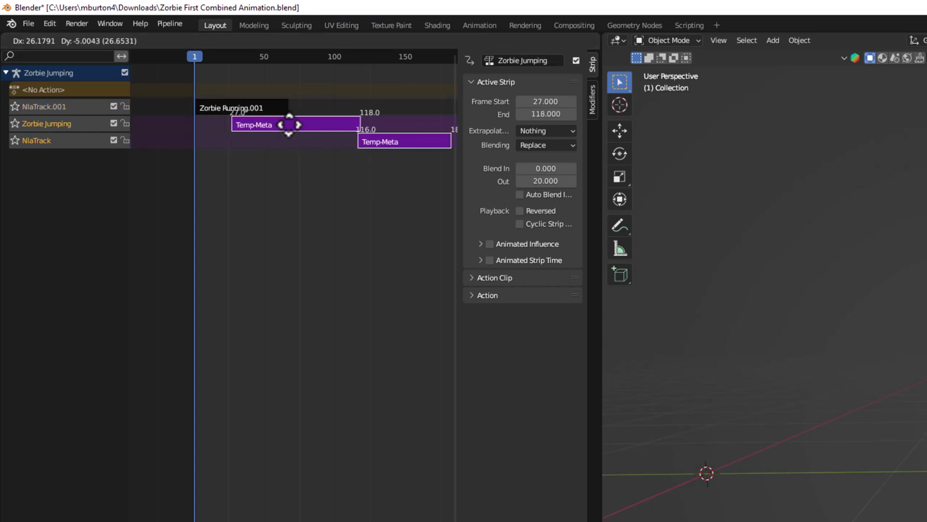
click(322, 122)
Set Zorbie Running.001's extrapolation to Nothing and scrub the timeline to around frame 92.
click(227, 106)
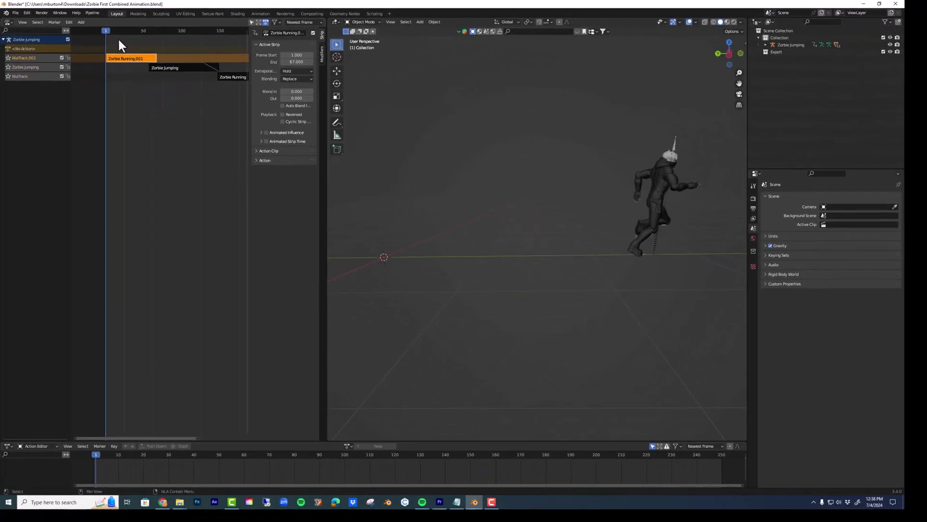
drag(106, 30, 134, 46)
scroll(523, 207, down, 5)
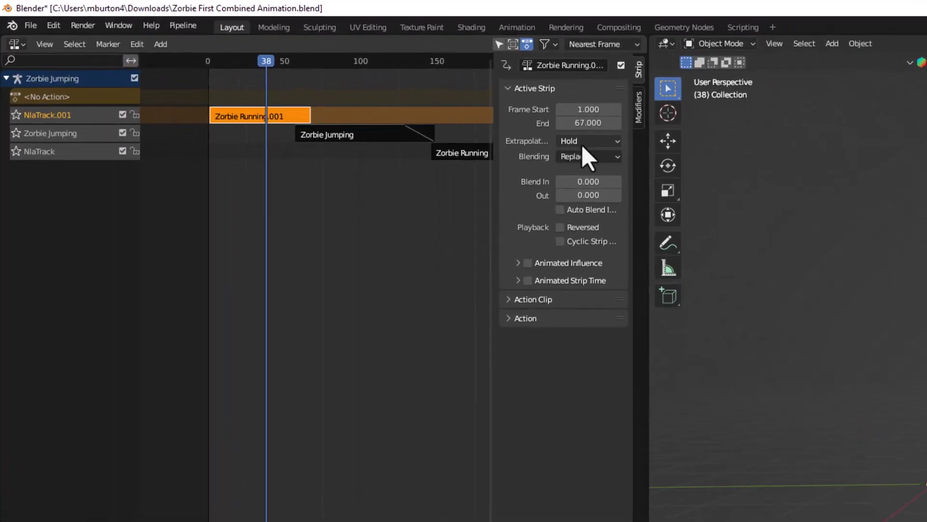
click(296, 71)
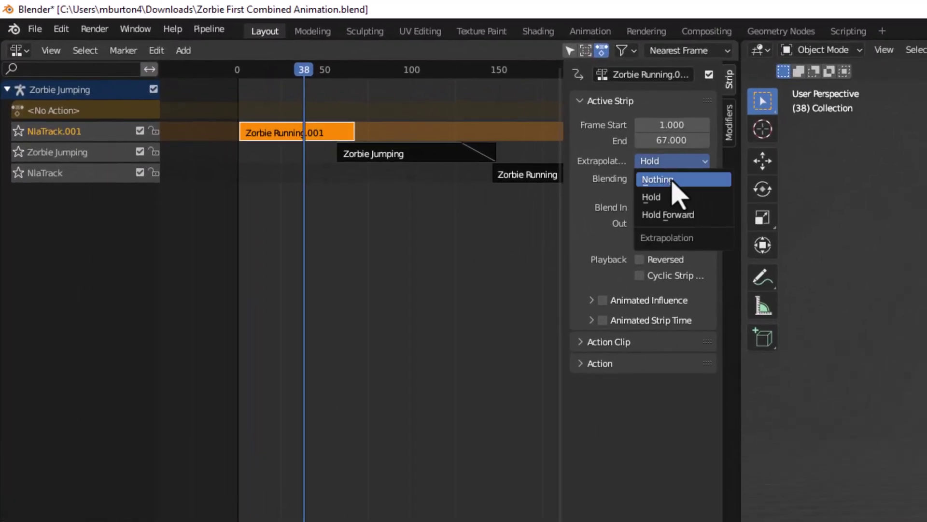
click(668, 180)
drag(284, 76, 509, 110)
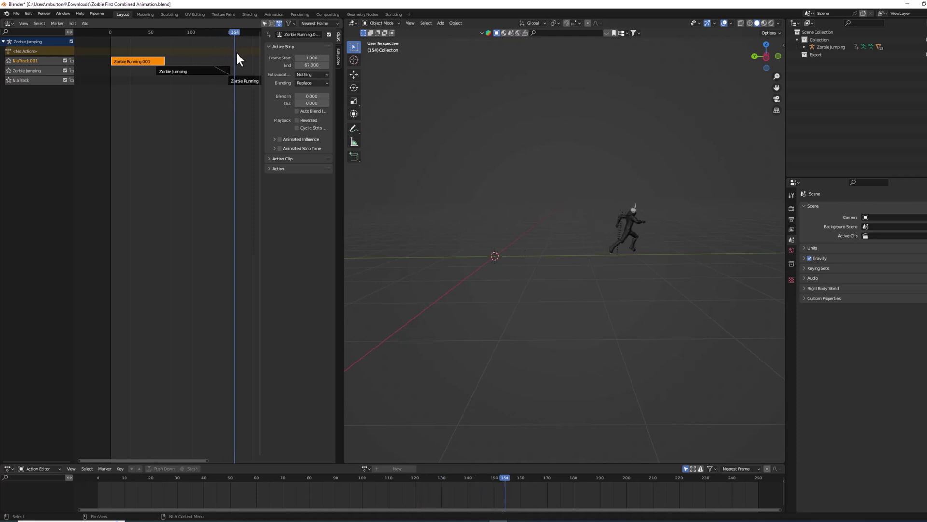
drag(236, 54, 111, 39)
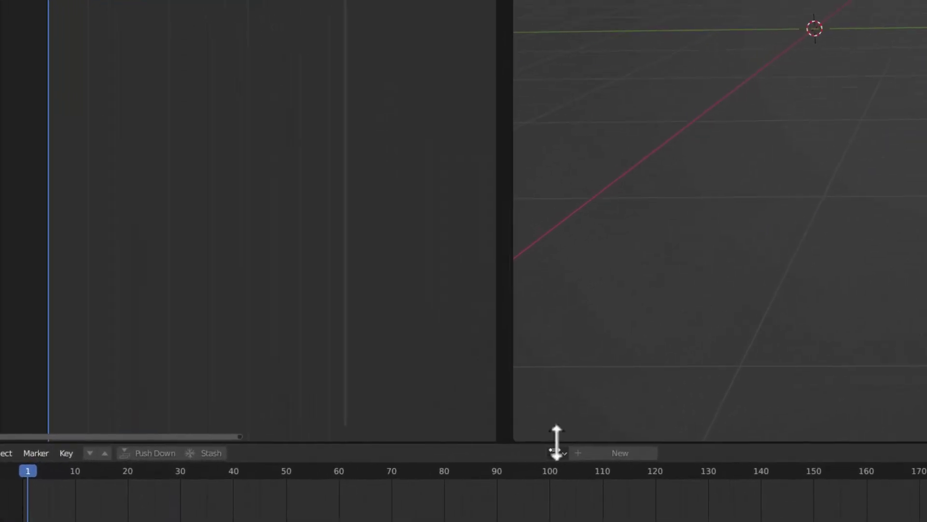
Assign Zorbie Running.001 in the enlarged action editor and move all its keyframes to start at frame 1.
drag(549, 441, 569, 253)
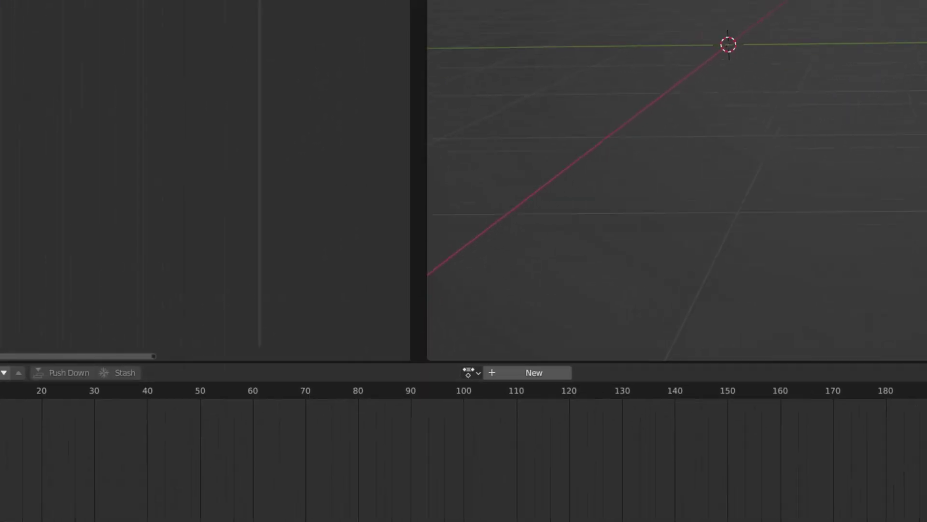
click(472, 372)
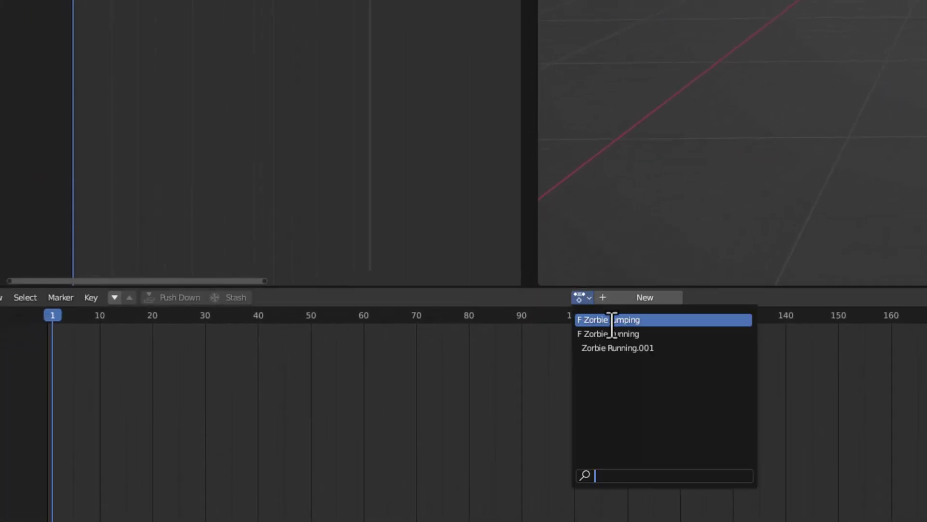
click(636, 347)
drag(917, 385, 472, 315)
key(g)
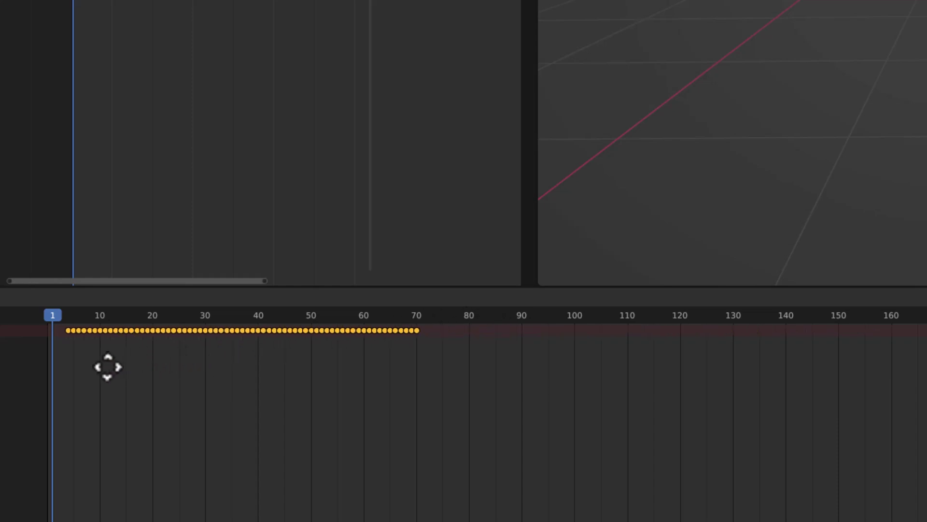
click(95, 371)
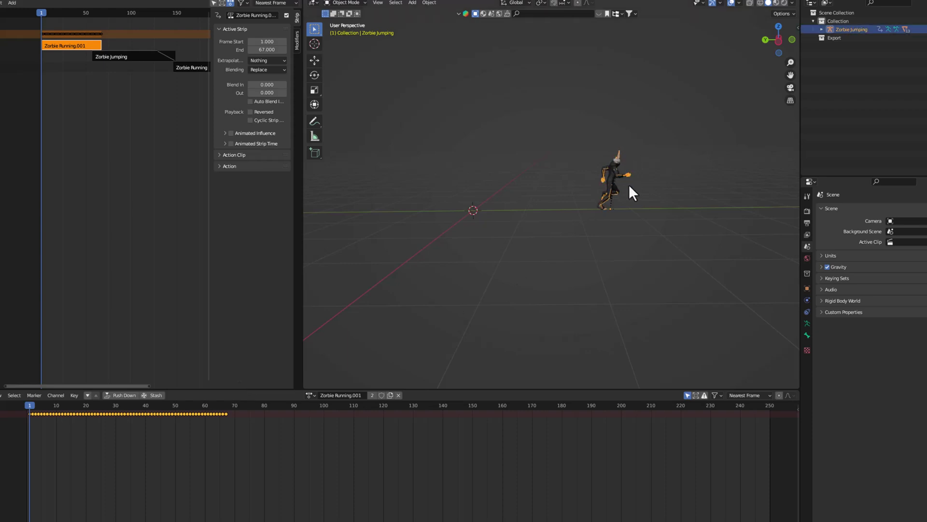
Move the zombie back along the global Y axis and orbit the view to check its position.
key(g)
key(y)
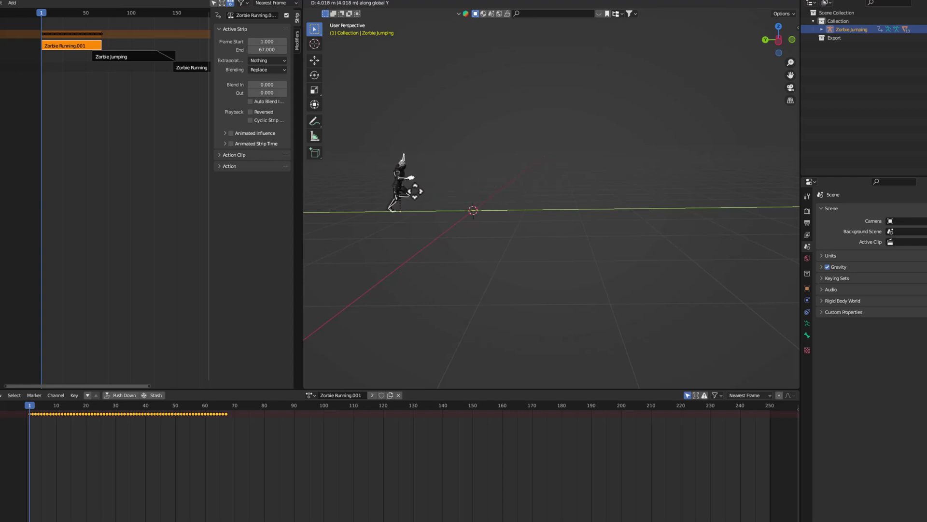
click(390, 191)
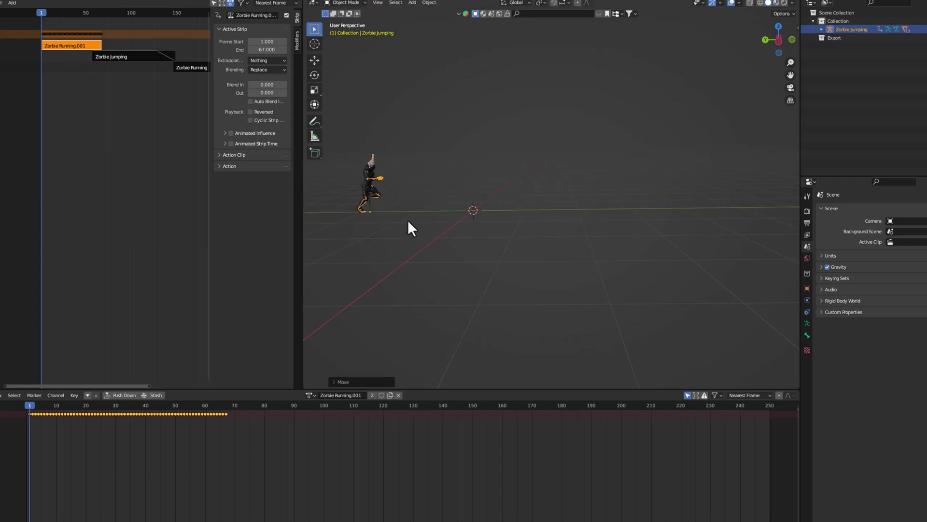
middle_drag(407, 220, 380, 196)
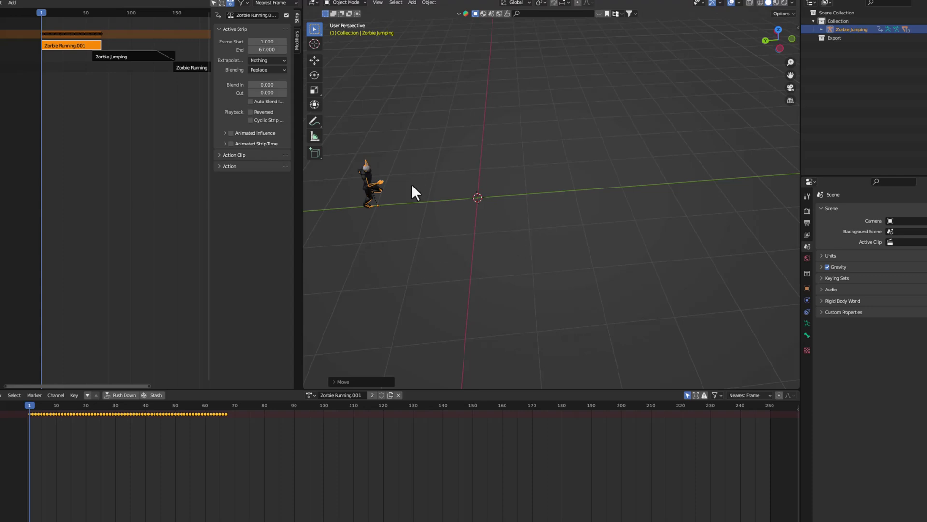
key(ctrl+a)
key(Escape)
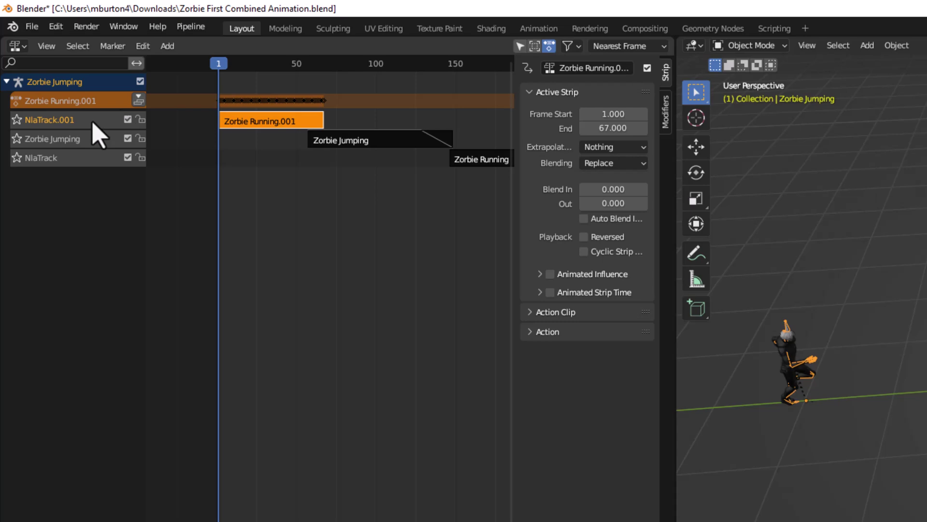
Push the running action down to NlaTrack.002, deleting Zorbie Running.001 and the empty NlaTrack.001.
key(shift+a)
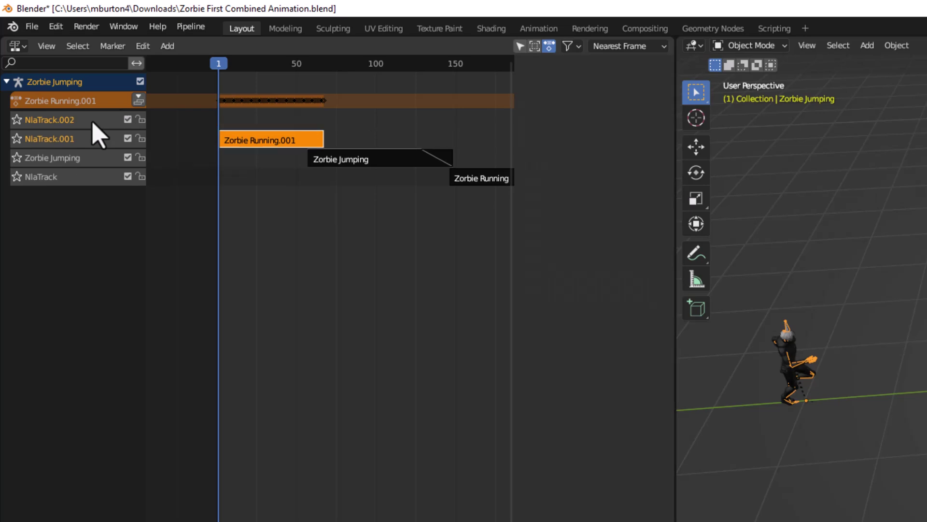
click(138, 100)
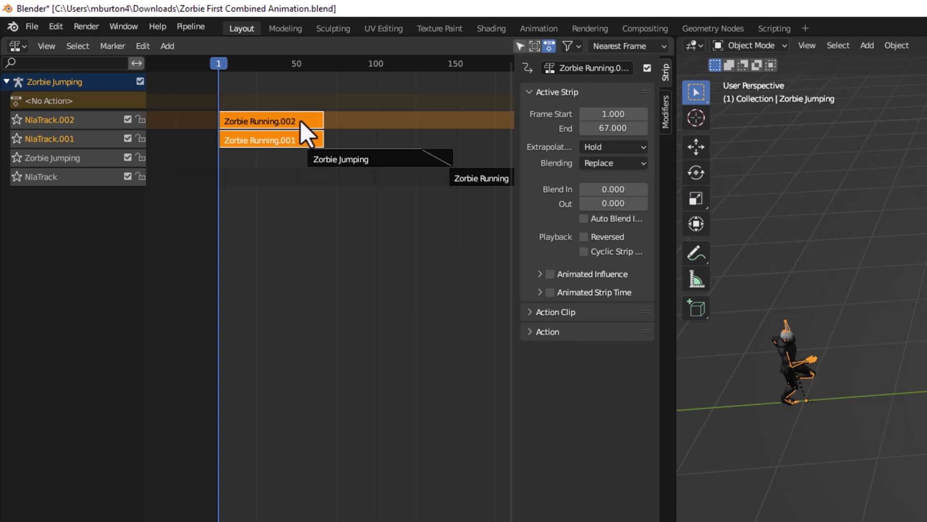
click(255, 213)
click(261, 140)
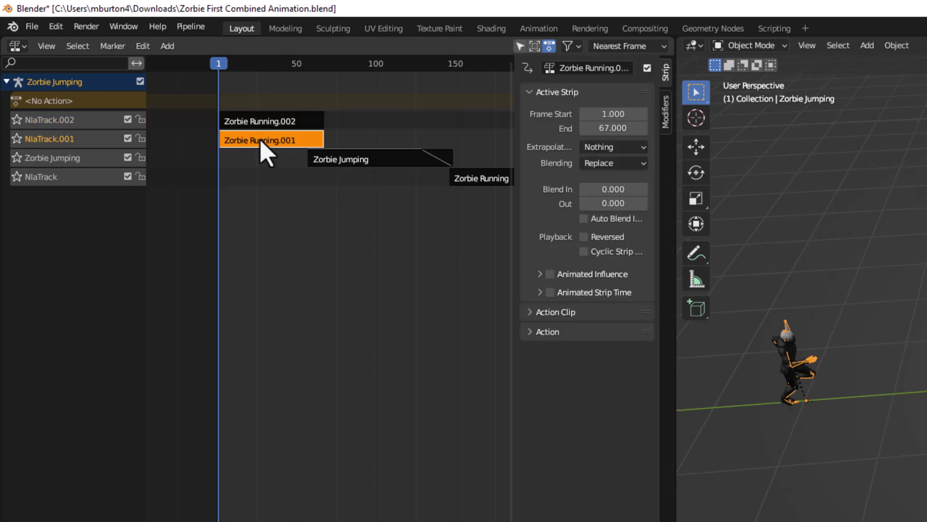
key(x)
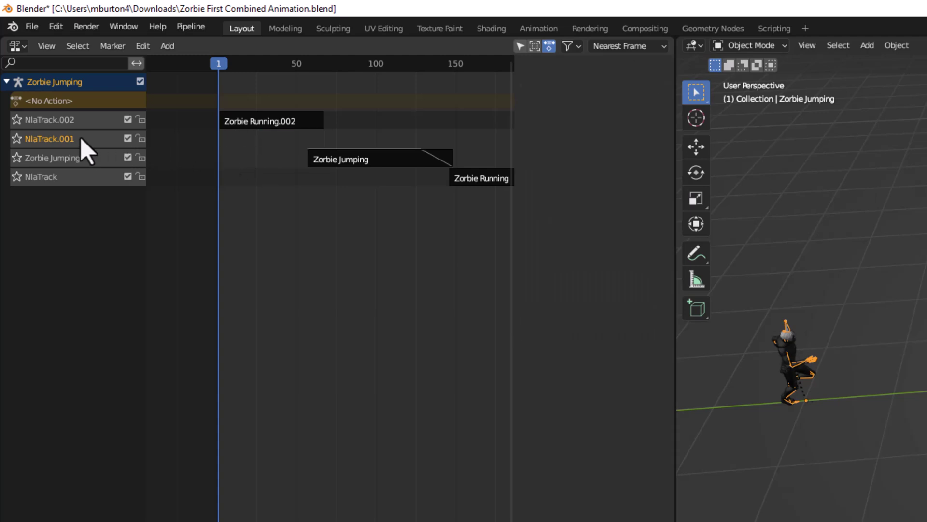
key(x)
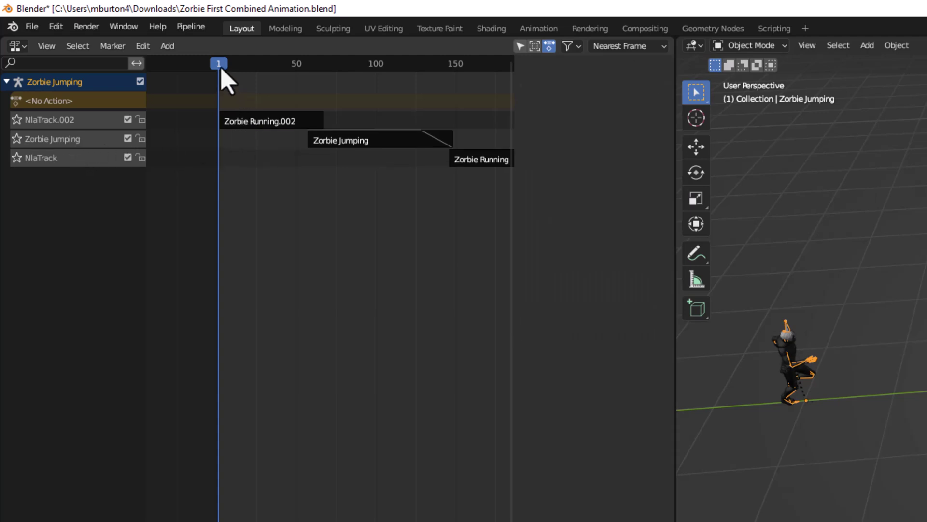
key(space)
Give the Zorbie Running.002 strip Nothing extrapolation and a blend-out at its end.
click(269, 124)
key(n)
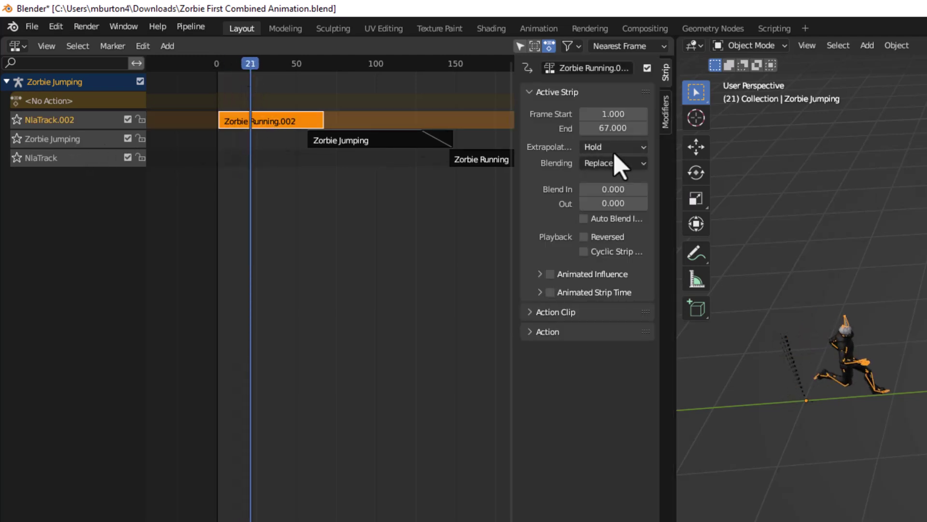
click(628, 147)
click(632, 166)
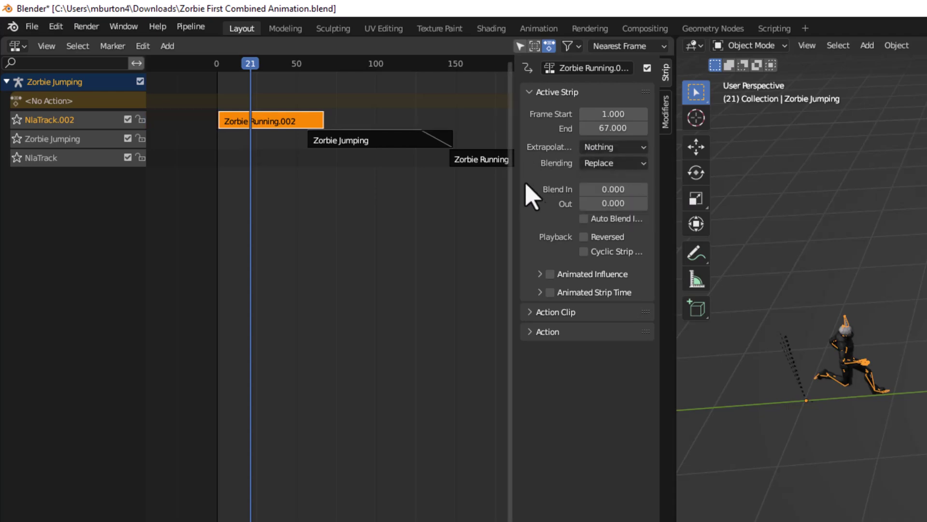
drag(611, 203, 643, 203)
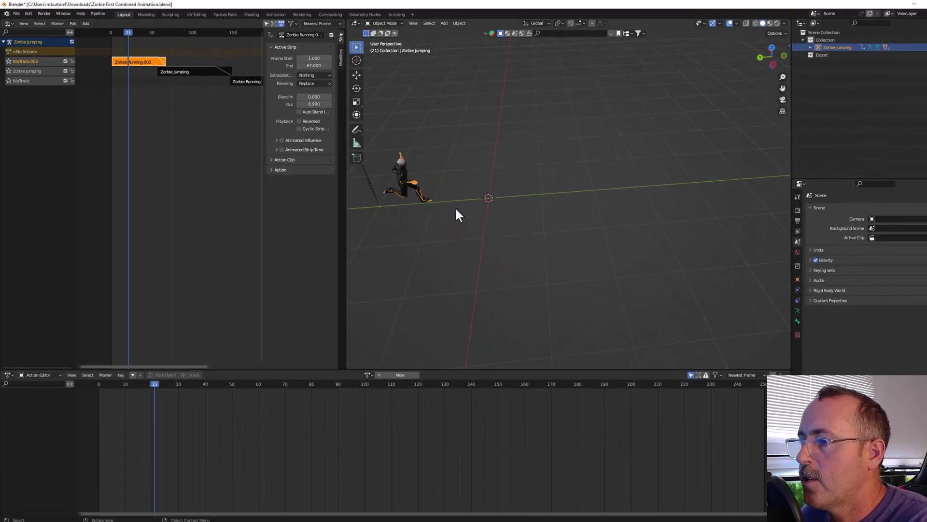
Orbit the view, then play the run-jump-run animation from near the start, stopping at frame 190.
middle_drag(460, 213, 445, 176)
click(115, 31)
key(space)
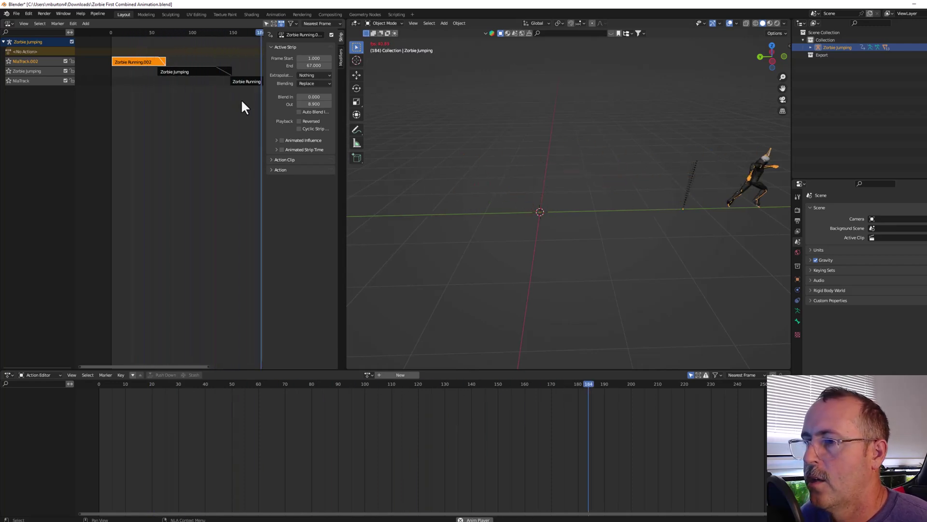
key(space)
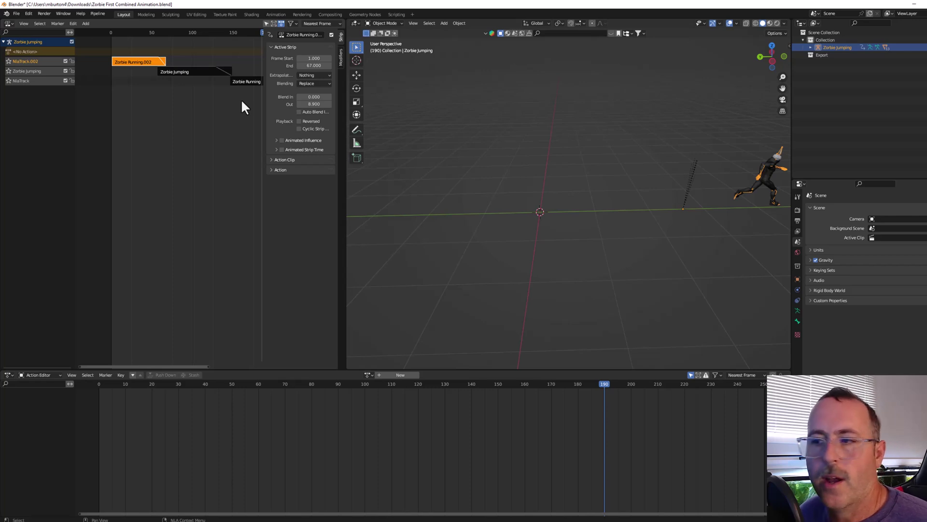